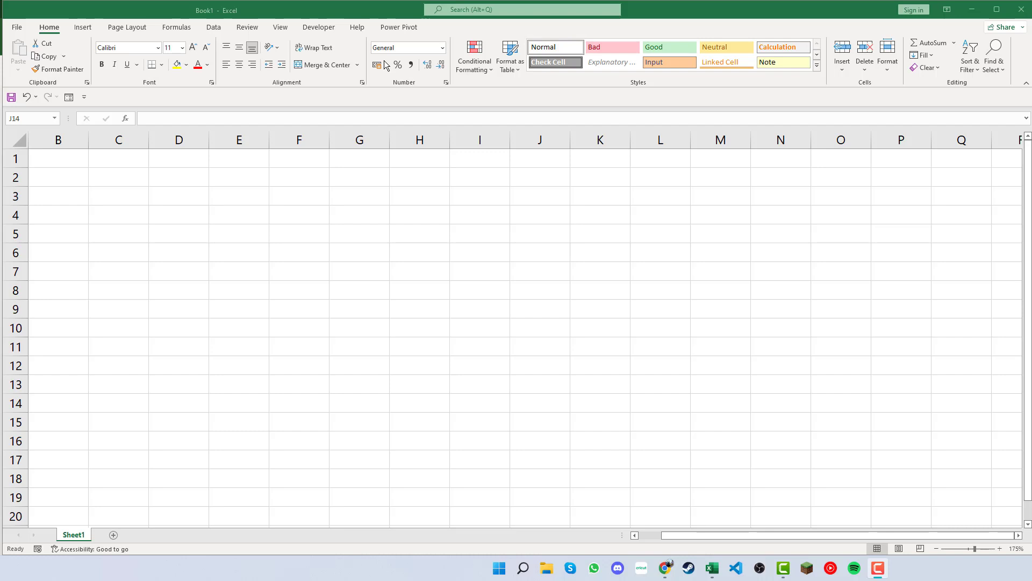
- Enter 1 in D3 and 2 in D4, then select both cells as the series seed
left_click(199, 201)
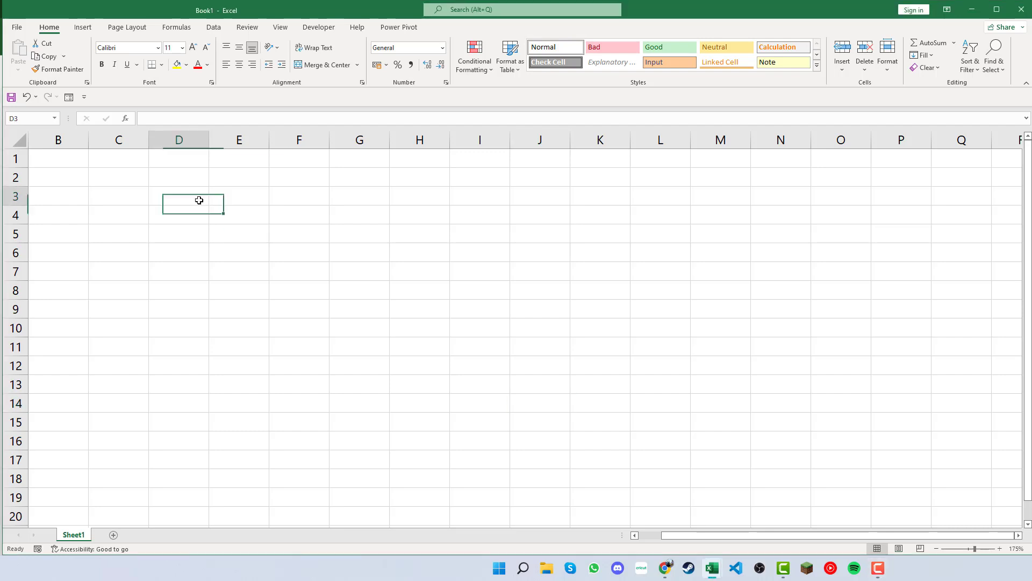
type("1")
key("Return")
type("2")
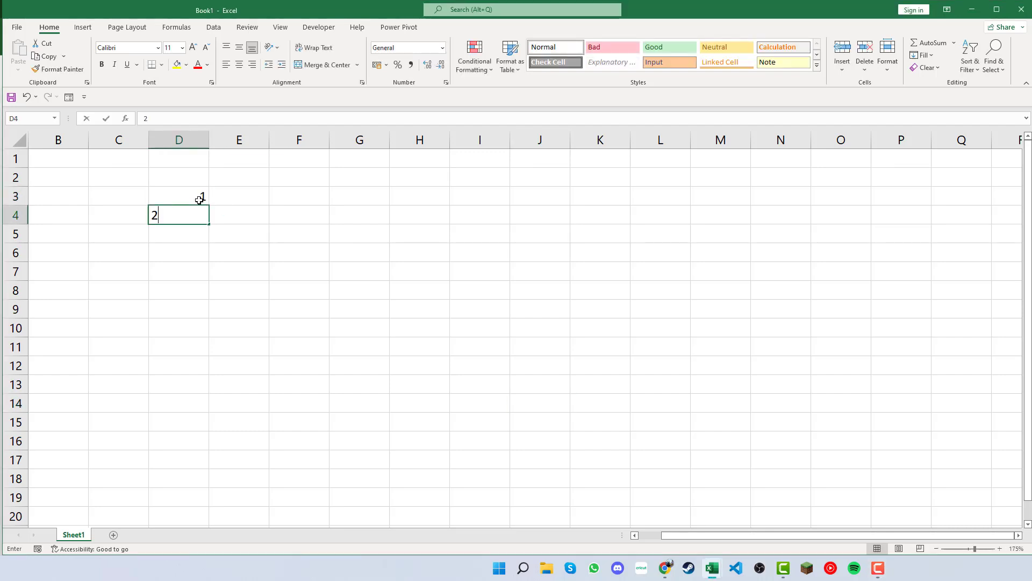
key("Return")
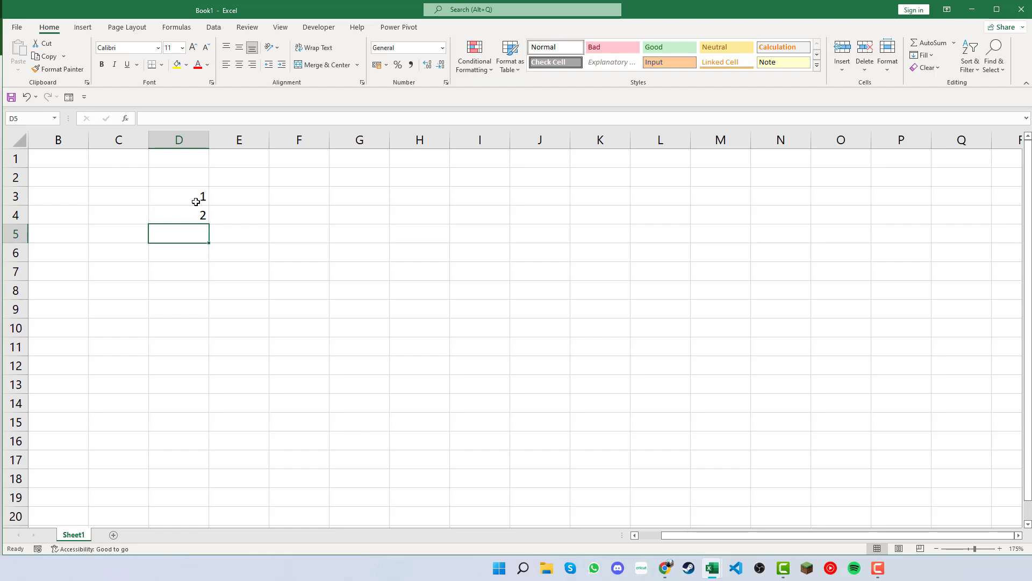
left_click_drag(195, 202, 207, 410)
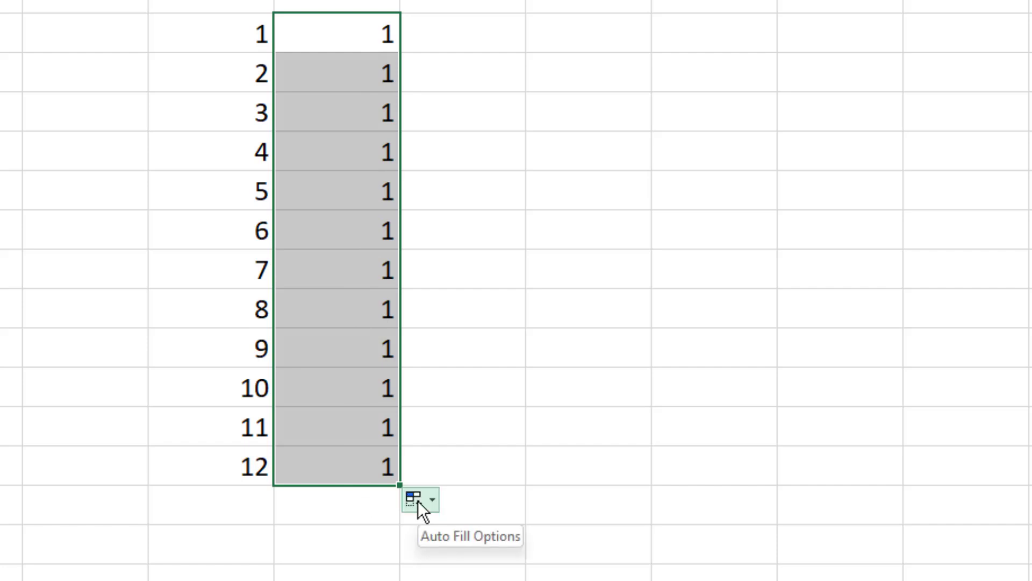
- Change column E's repeated 1s into a 1–12 count using Auto Fill Options' Fill Series
left_click(418, 501)
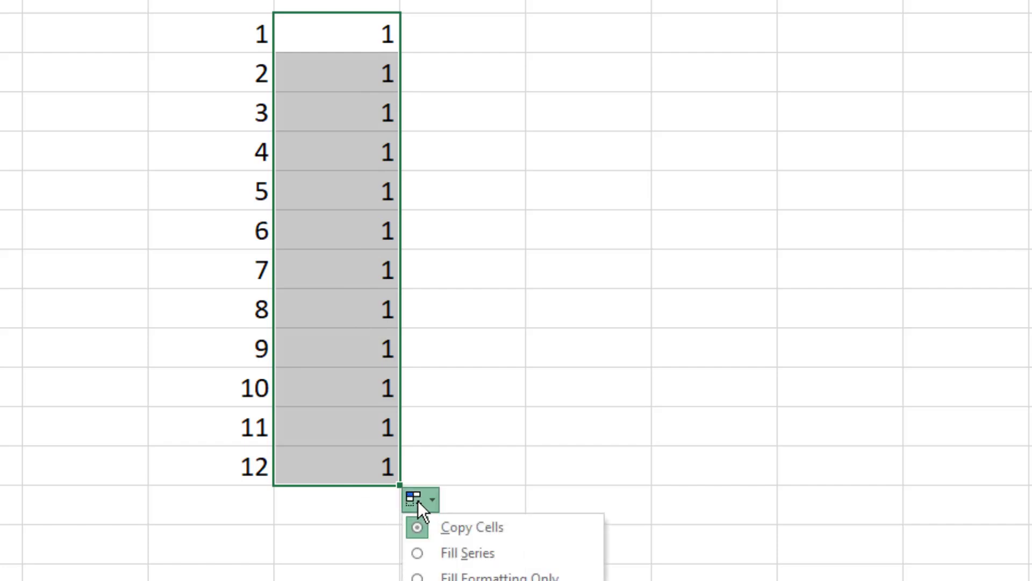
left_click(469, 553)
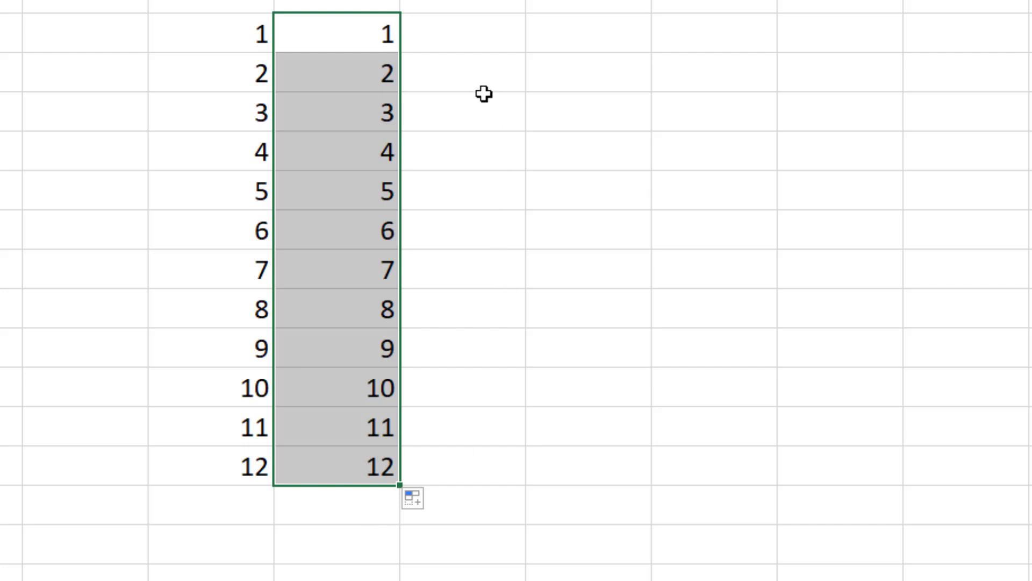
left_click(375, 38)
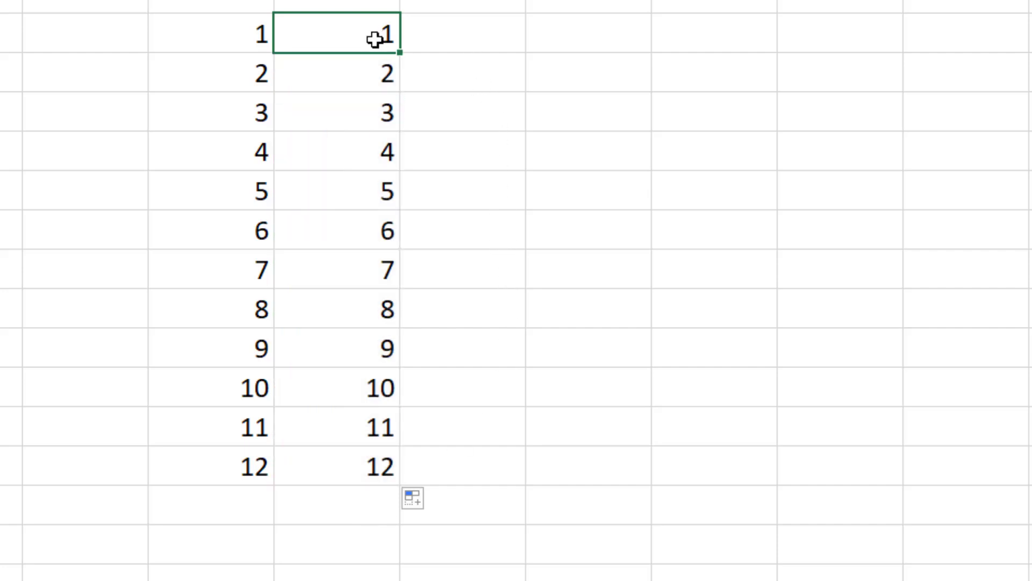
left_click_drag(400, 52, 1031, 32)
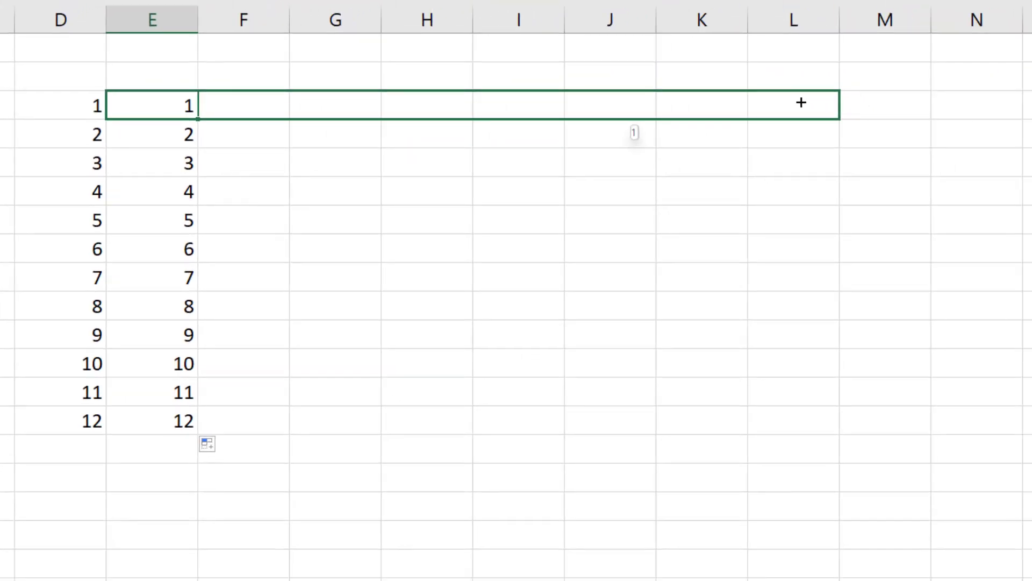
left_click_drag(801, 102, 796, 105)
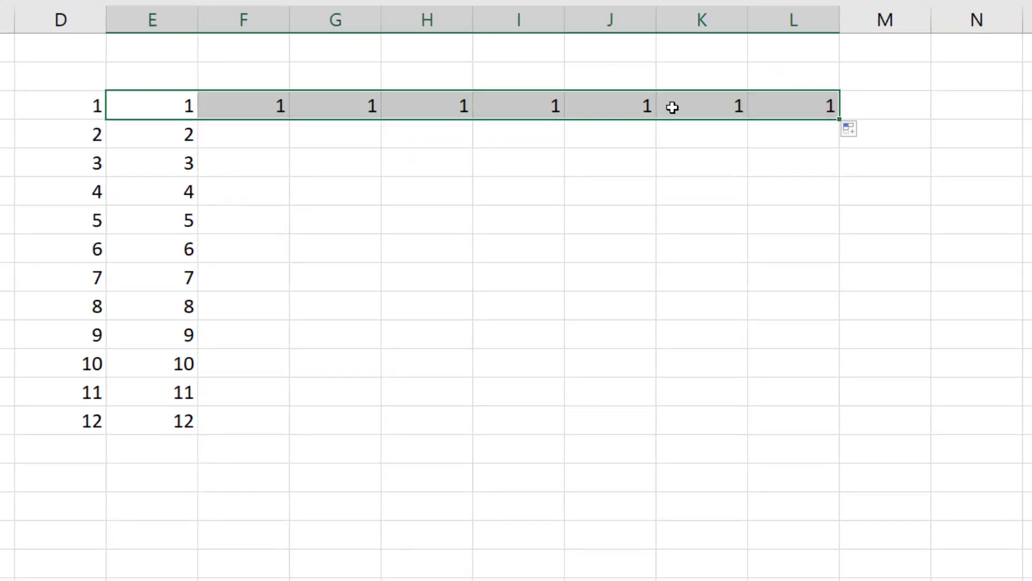
left_click(850, 128)
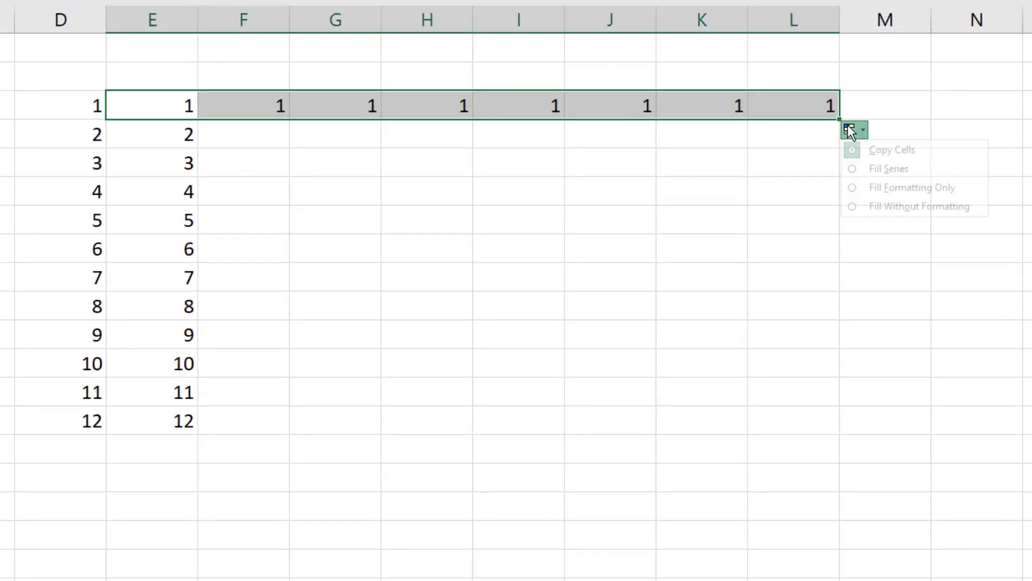
left_click(880, 166)
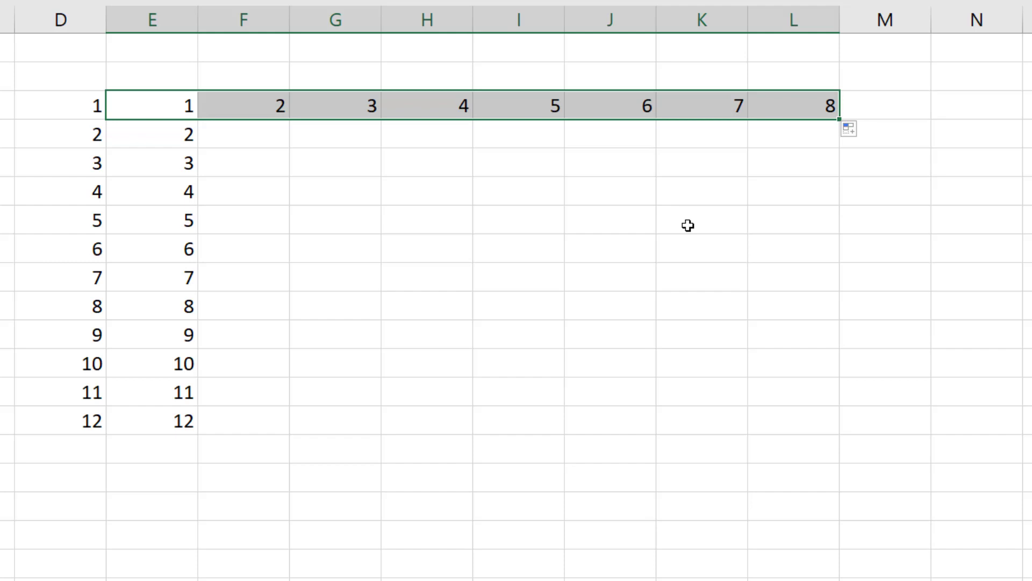
key("ctrl+z")
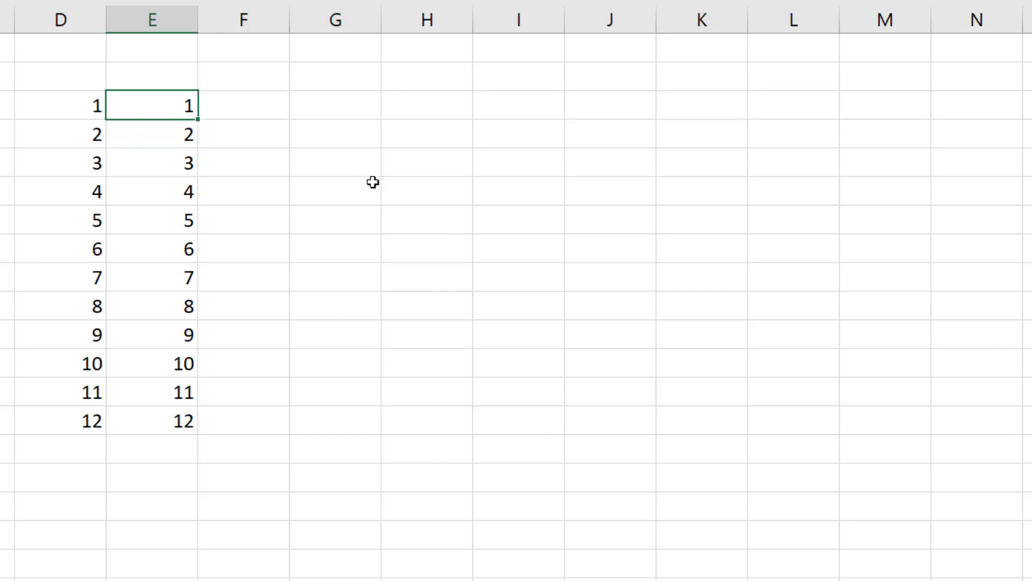
- Fill column F from 2 and 4 down to 24 with even numbers
left_click(250, 105)
type("2")
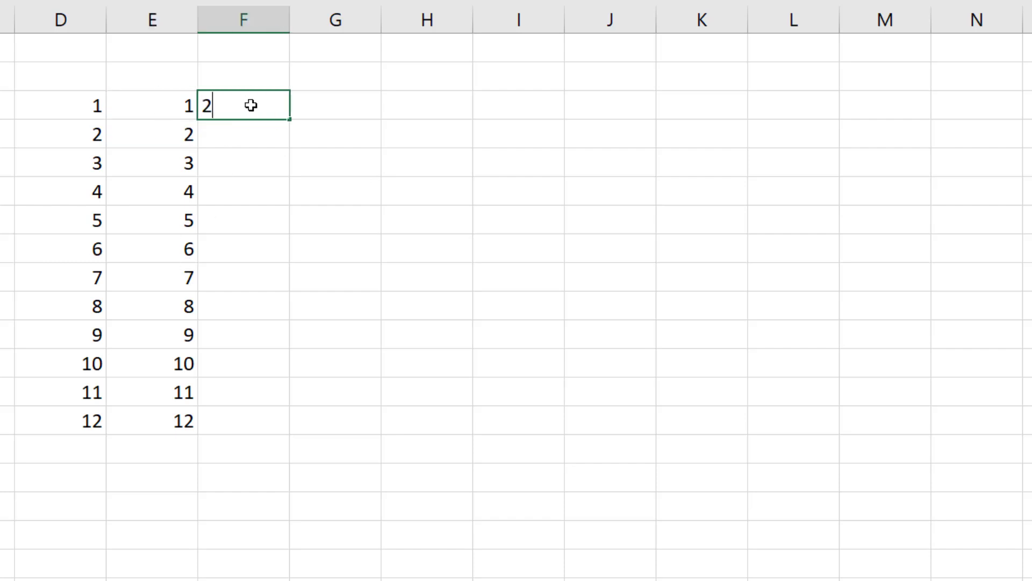
key("Return")
type("4")
key("Return")
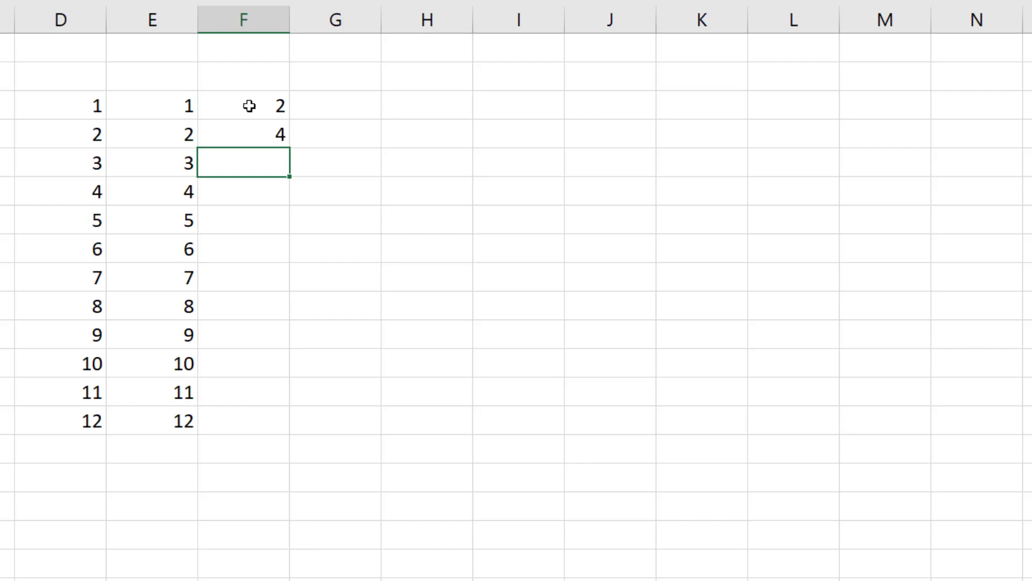
left_click_drag(249, 106, 299, 429)
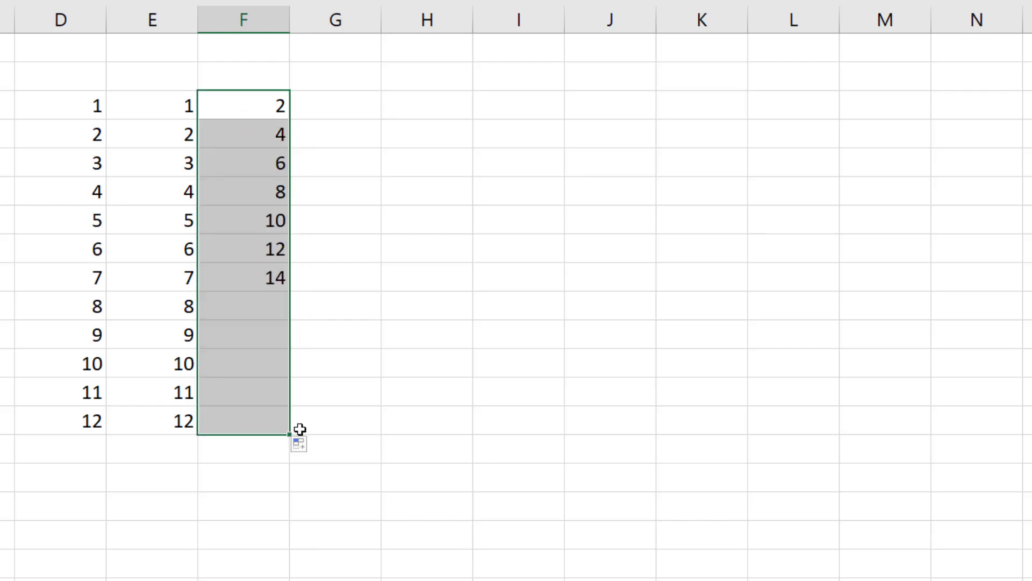
left_click(357, 467)
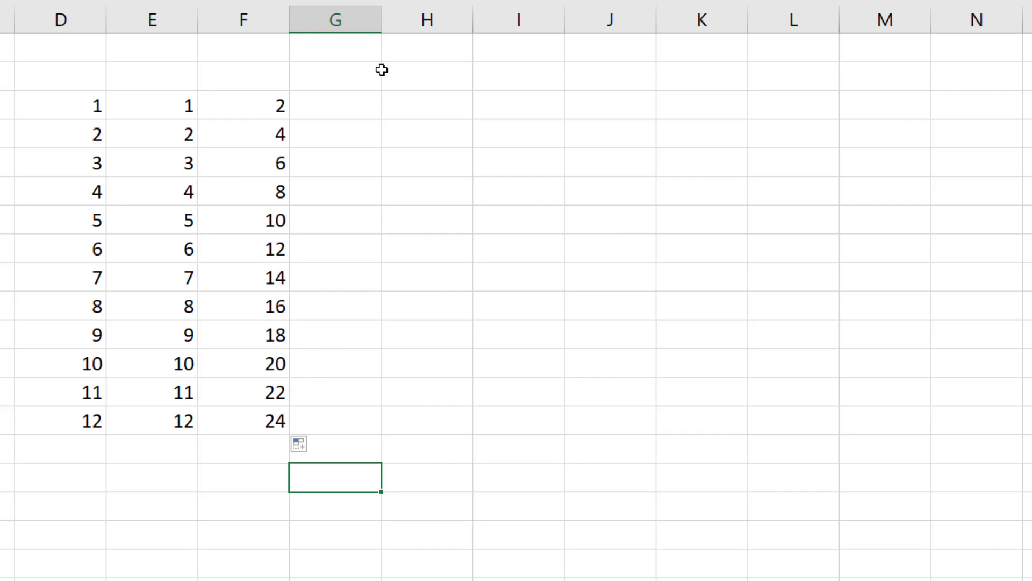
- Fill column G from january to december and AutoFit the column width
left_click(362, 106)
type("january")
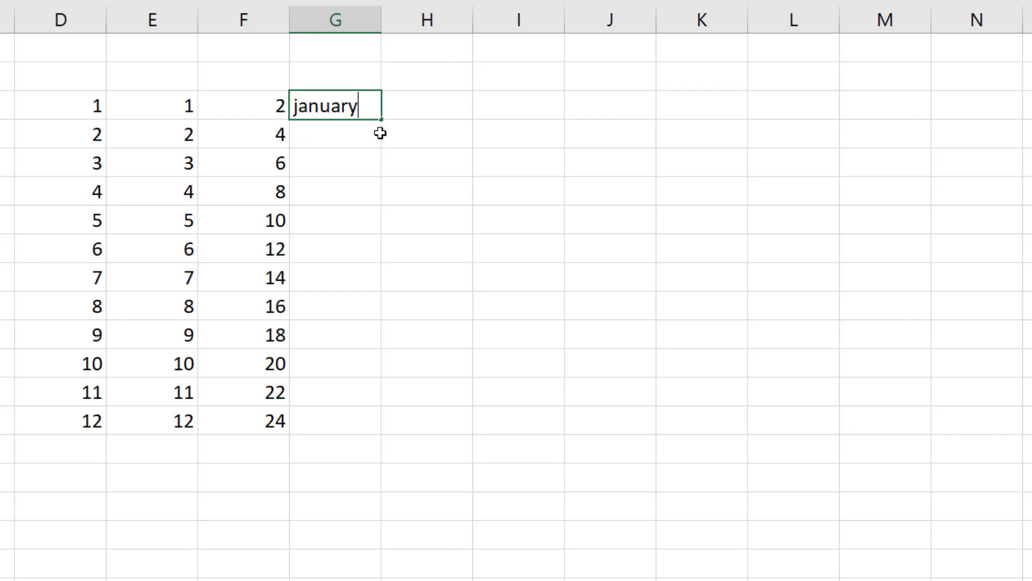
left_click(399, 115)
left_click(365, 110)
left_click_drag(381, 123, 376, 433)
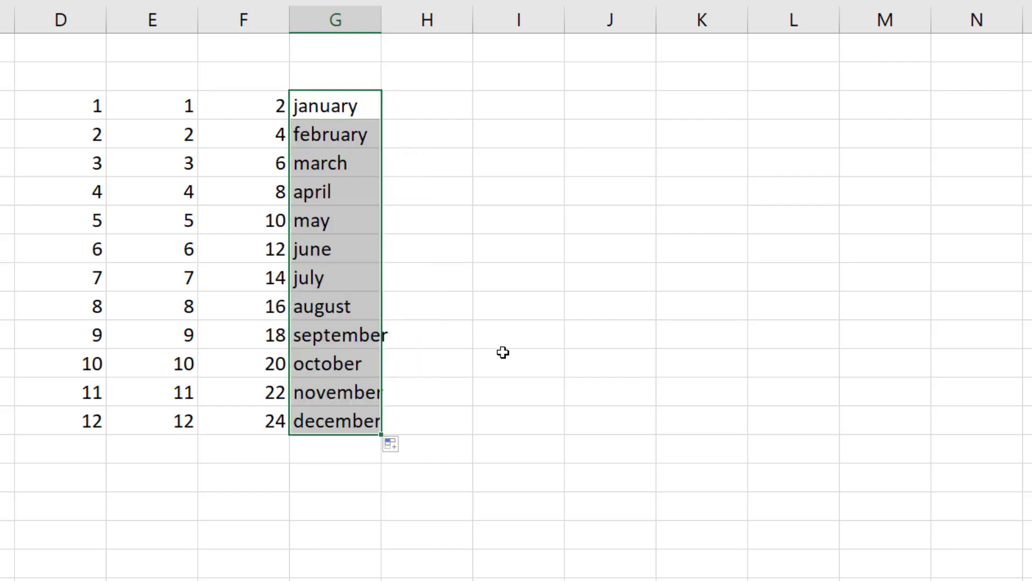
double_click(382, 26)
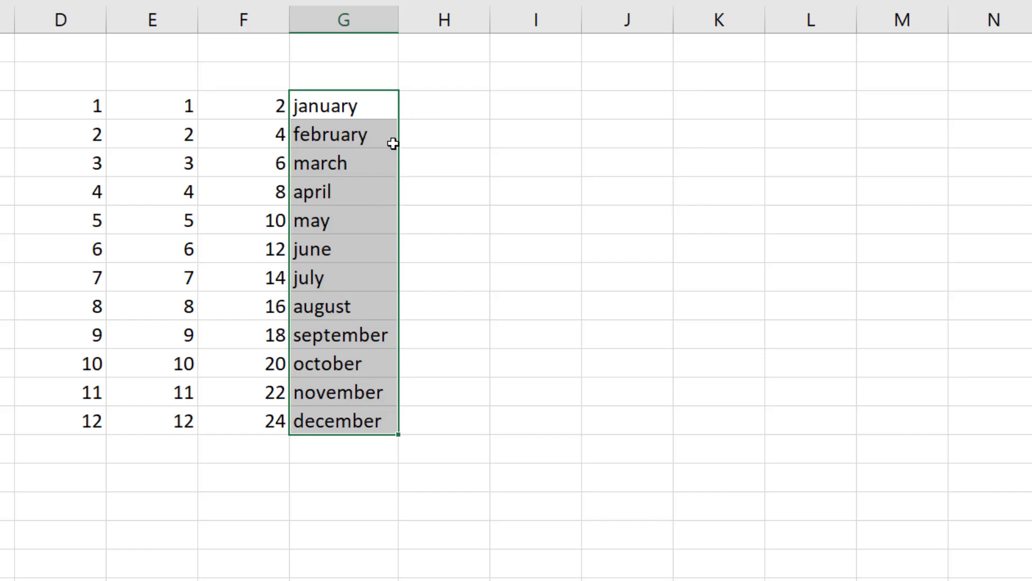
- Fill column H with month abbreviations Jan through Dec from H3
left_click(433, 113)
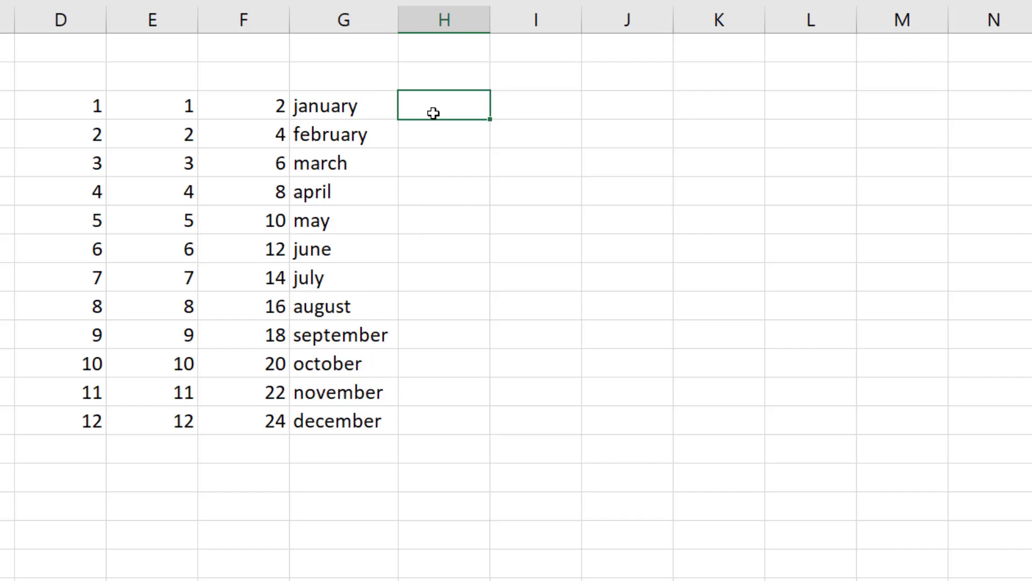
type("Jan")
key("Tab")
left_click(468, 104)
left_click_drag(489, 118, 489, 434)
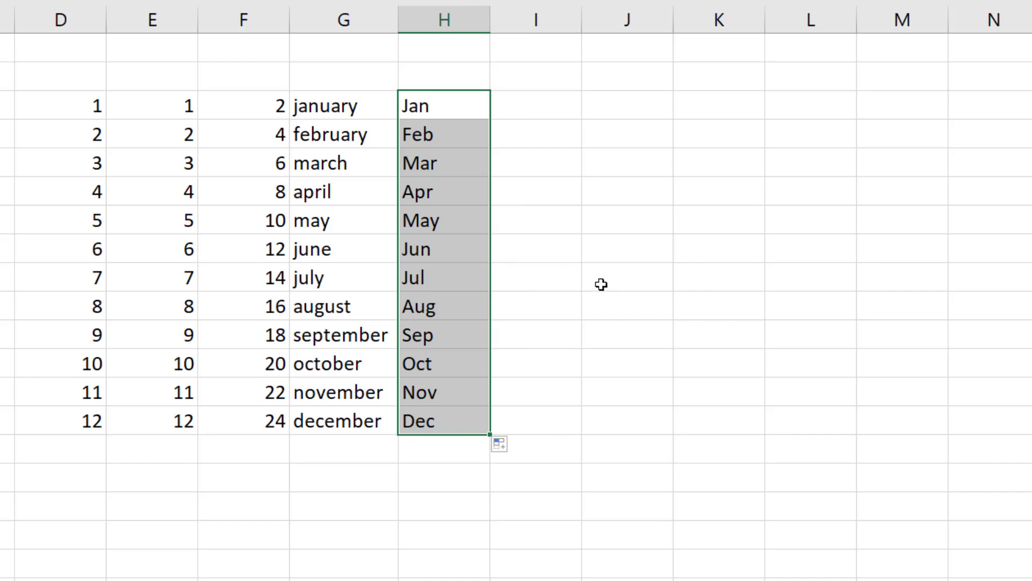
- Fill column I with weekdays starting Monday in I3 down to row 14
left_click(542, 107)
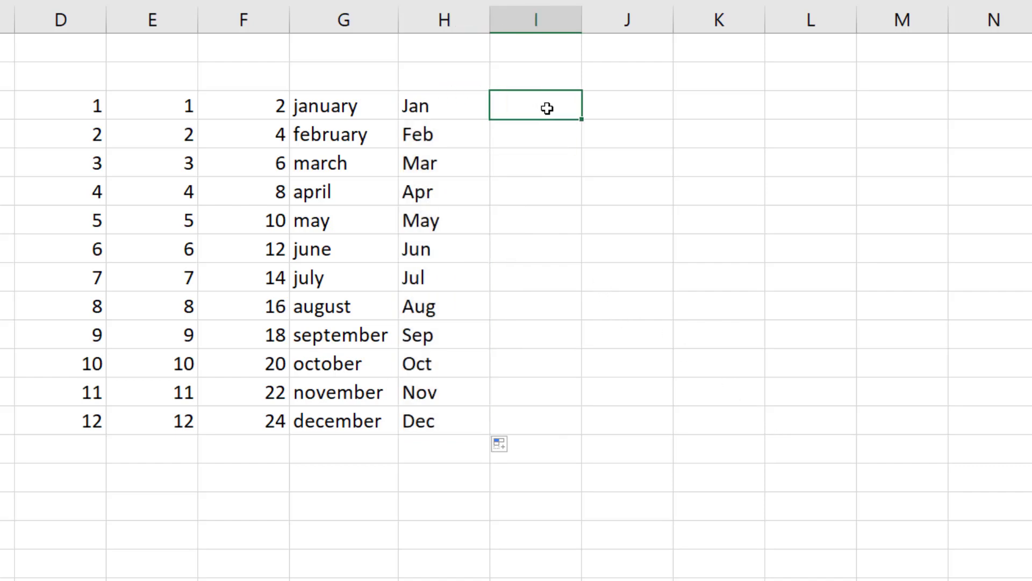
type("Mon")
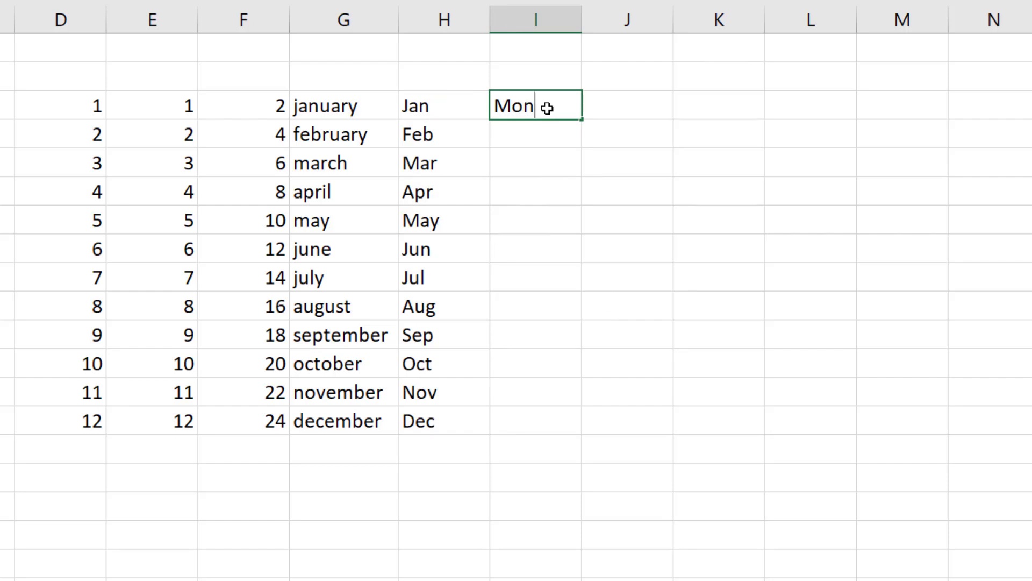
type("day")
left_click(592, 108)
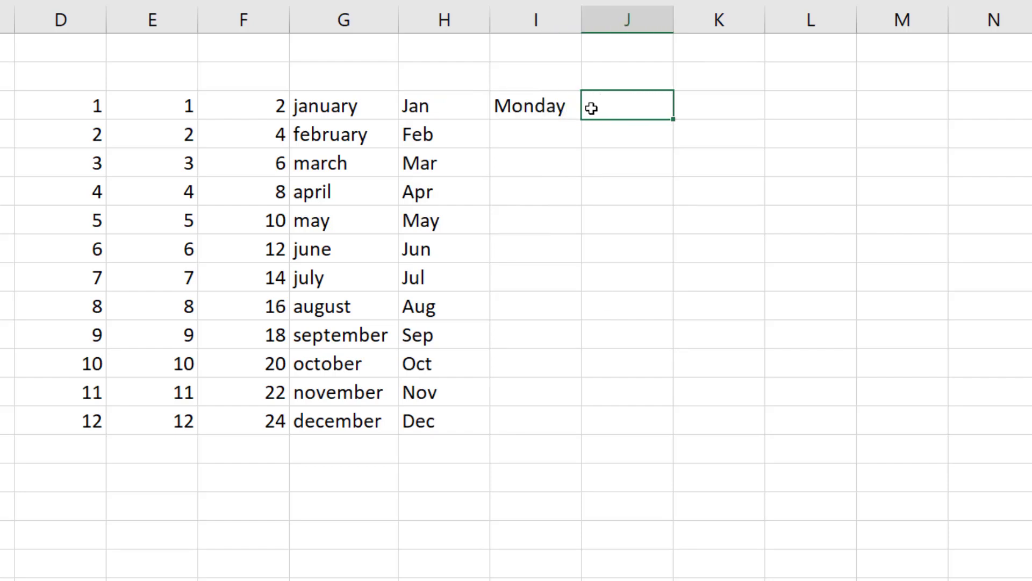
left_click(570, 112)
left_click_drag(582, 147, 567, 441)
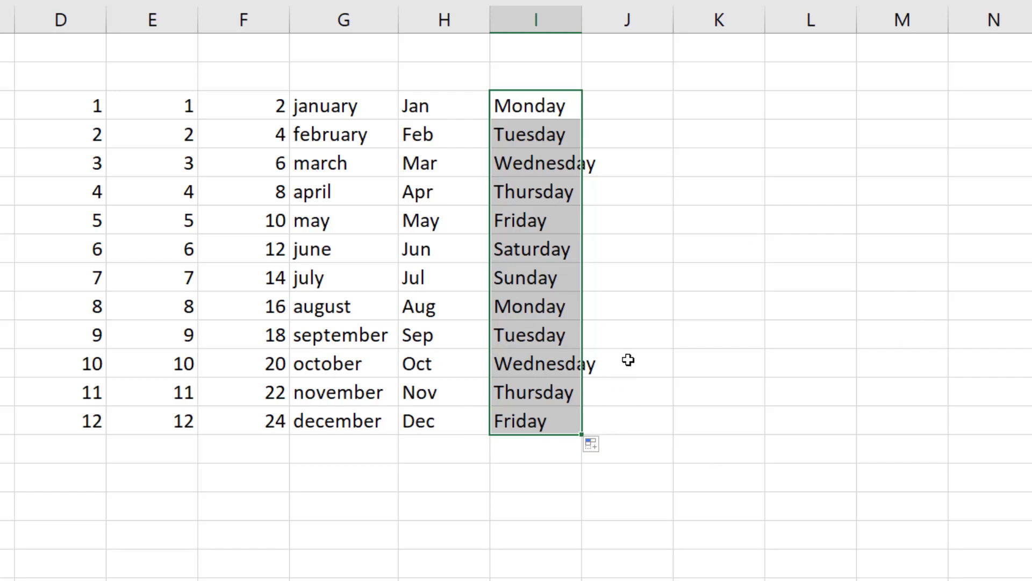
- Fill J3:J14 with dates 01/01/2022 to 12/01/2022 and widen column K
left_click(648, 97)
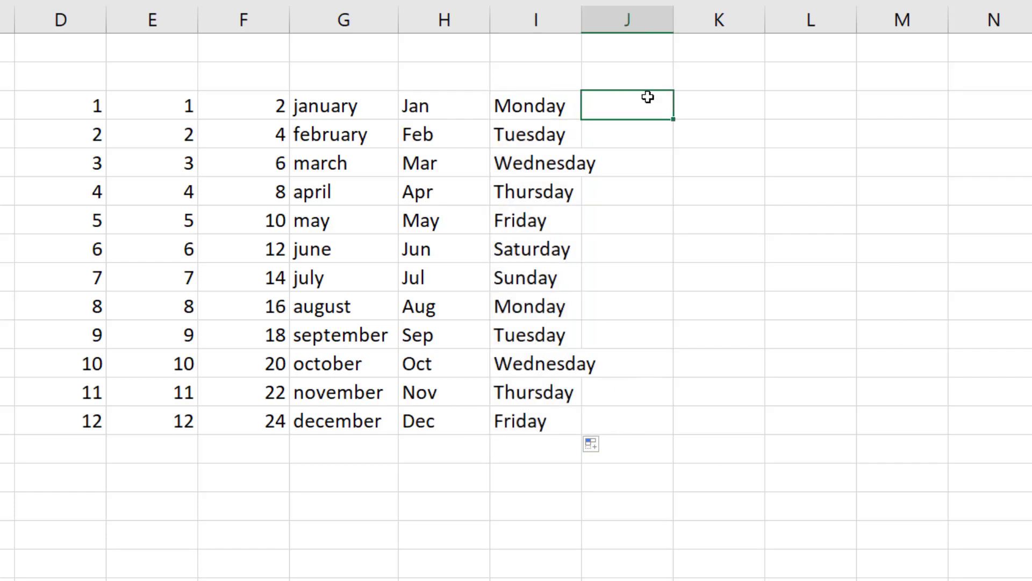
type("01/01/")
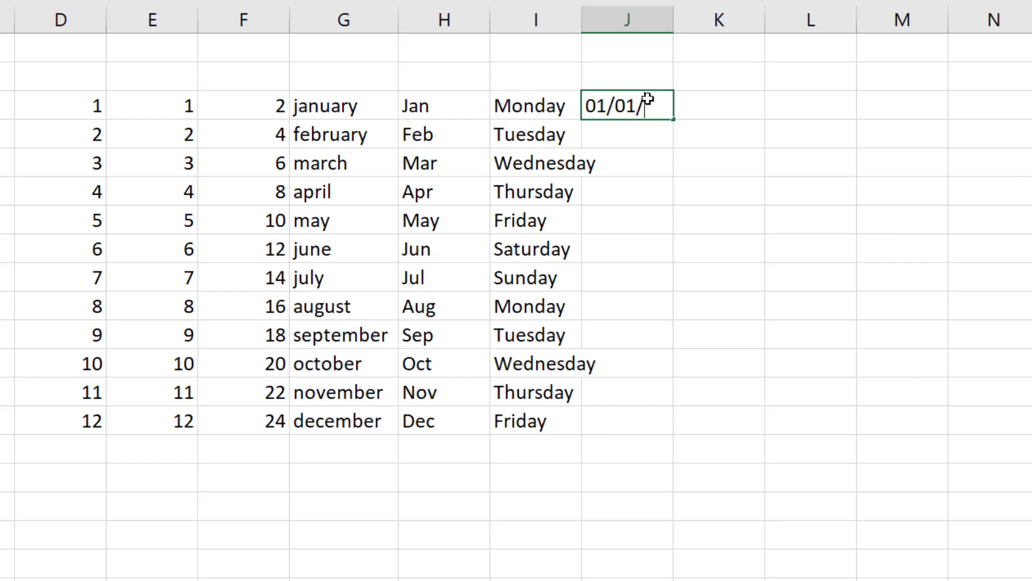
type("2022")
key("Return")
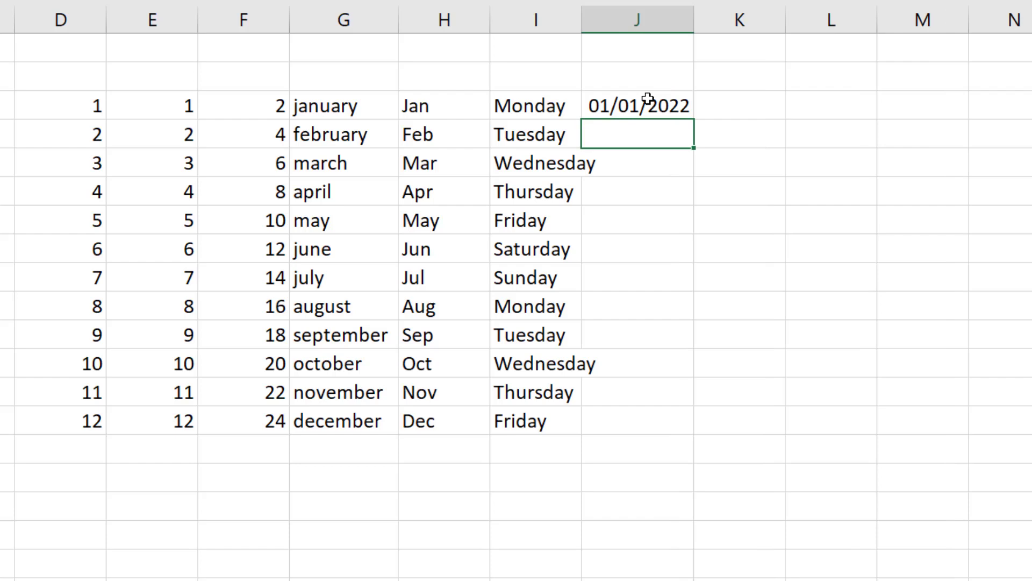
left_click(679, 95)
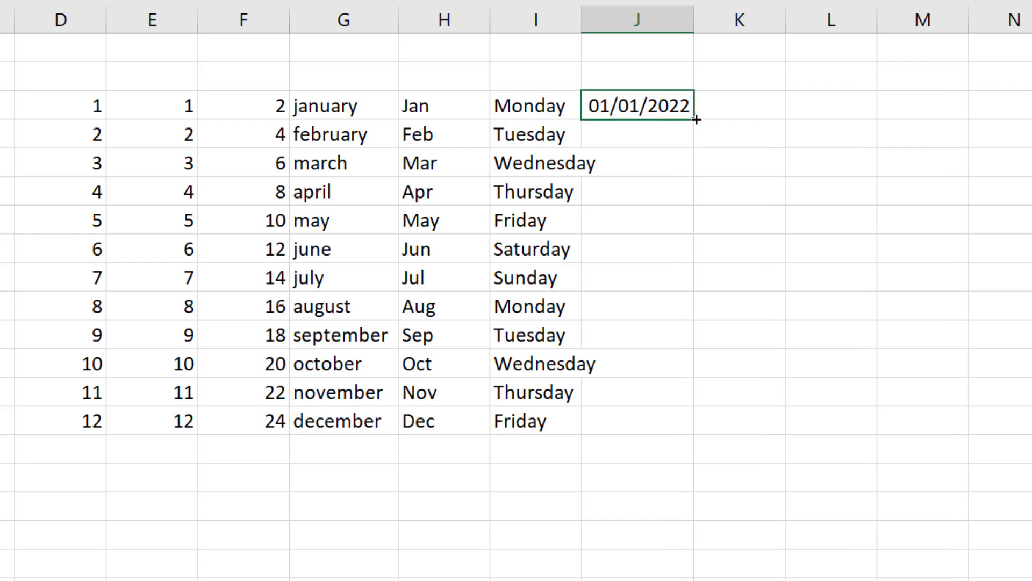
left_click_drag(696, 118, 663, 435)
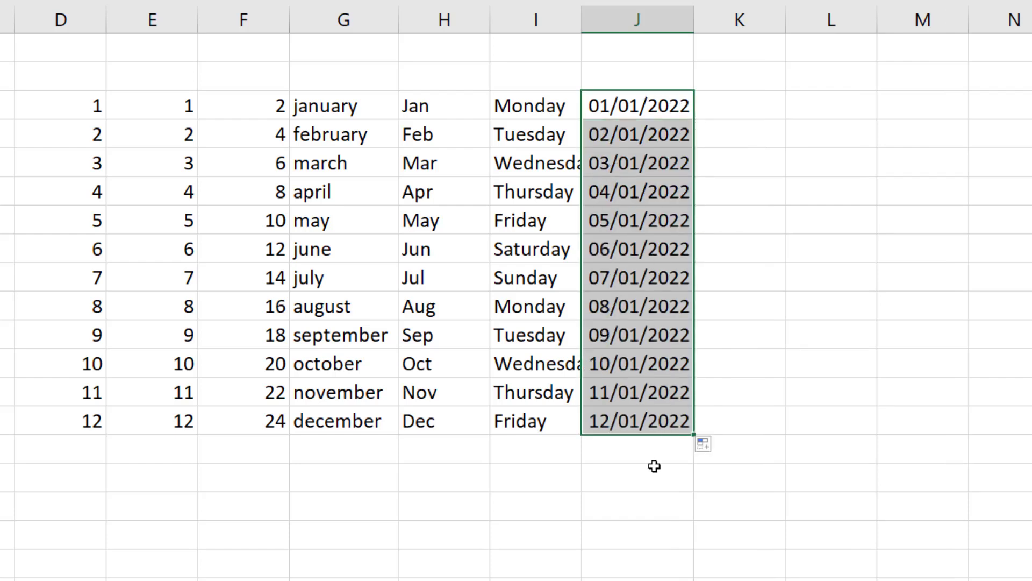
left_click_drag(785, 20, 942, 20)
left_click(856, 165)
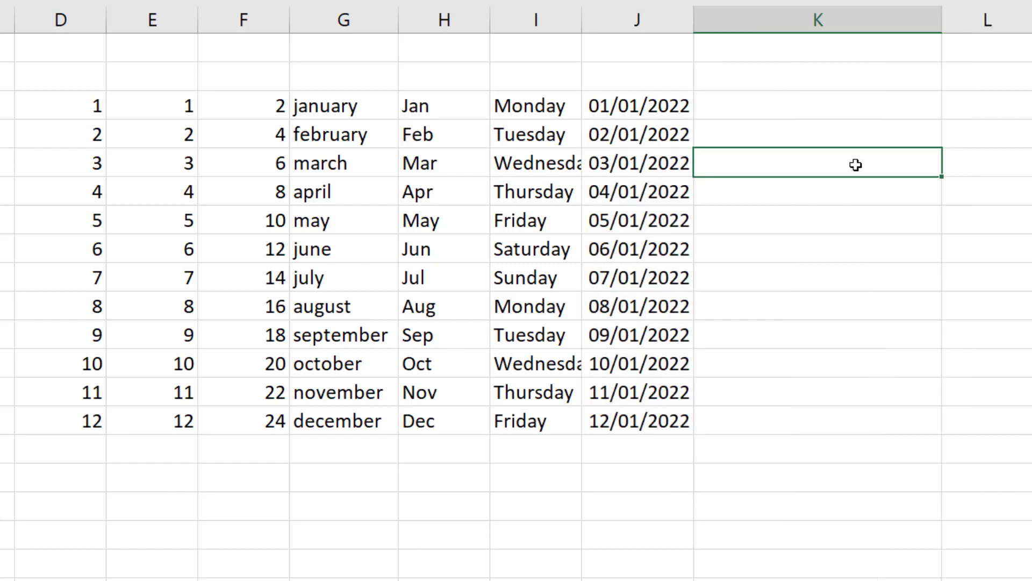
- Enter Item 1 in K3 and fill it down to Item 12 at row 14
left_click(822, 116)
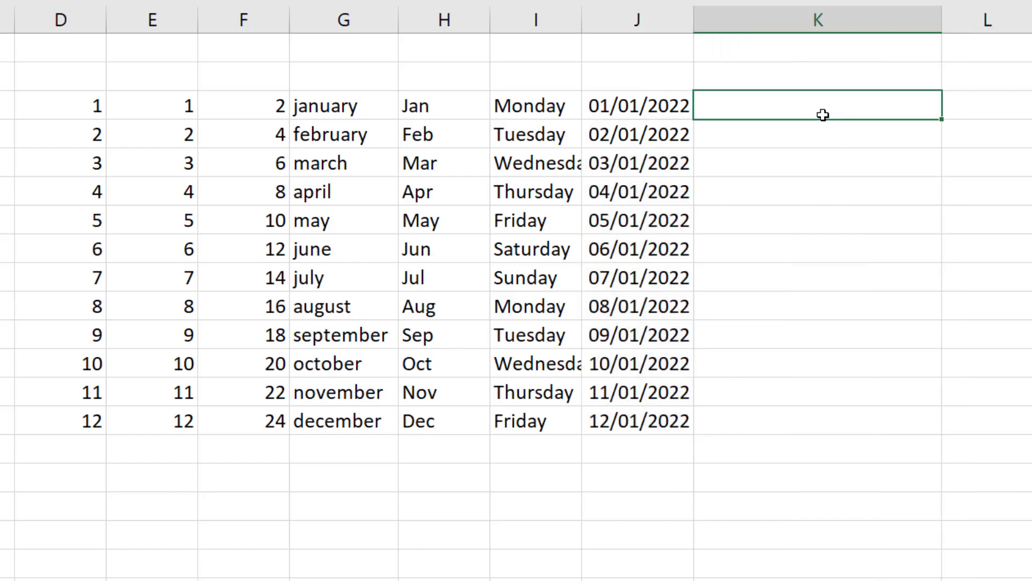
type("Item 1")
key("Return")
left_click(928, 105)
left_click_drag(942, 118, 916, 431)
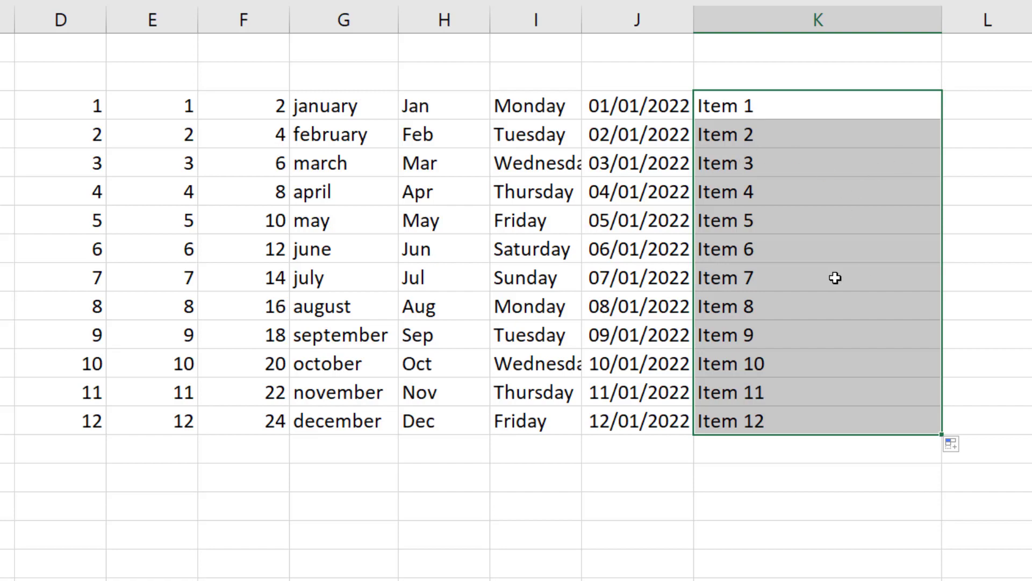
left_click(991, 133)
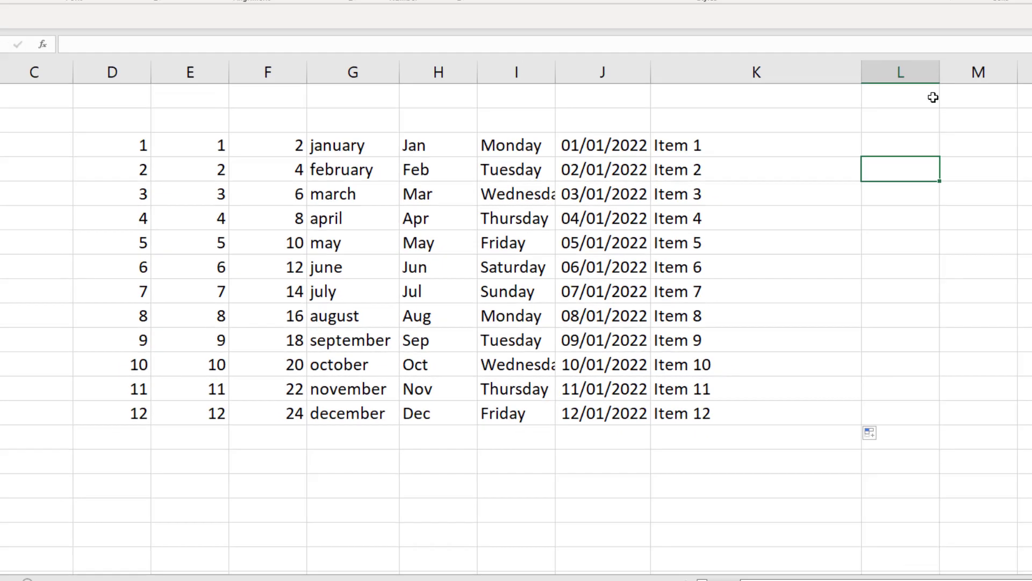
- Widen column L and fill L3:L14 with Quarter 1–Quarter 4 repeating three times
left_click_drag(940, 73, 1031, 73)
left_click(949, 137)
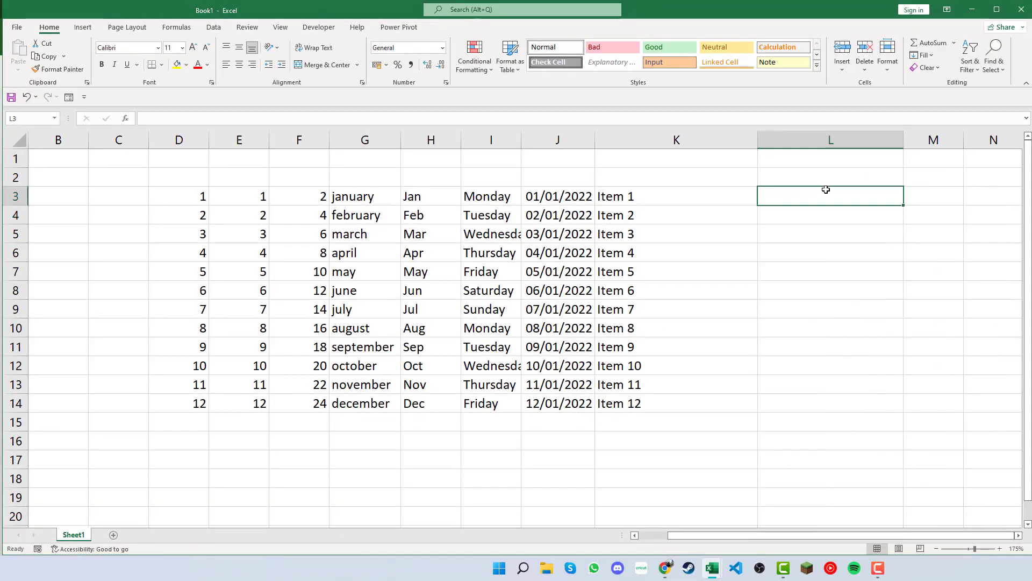
type("Qua")
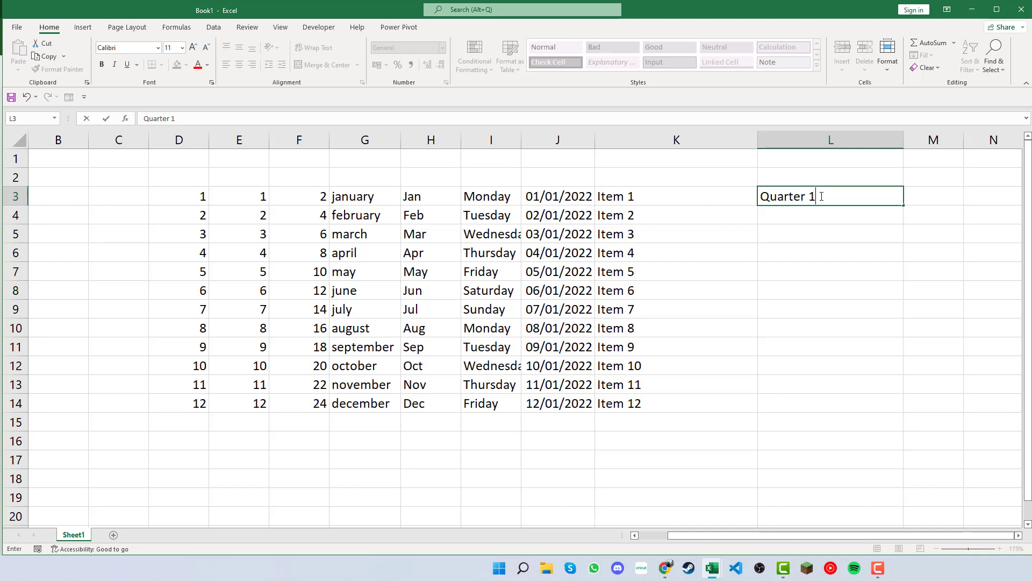
type("rter 1")
left_click(821, 221)
left_click(834, 201)
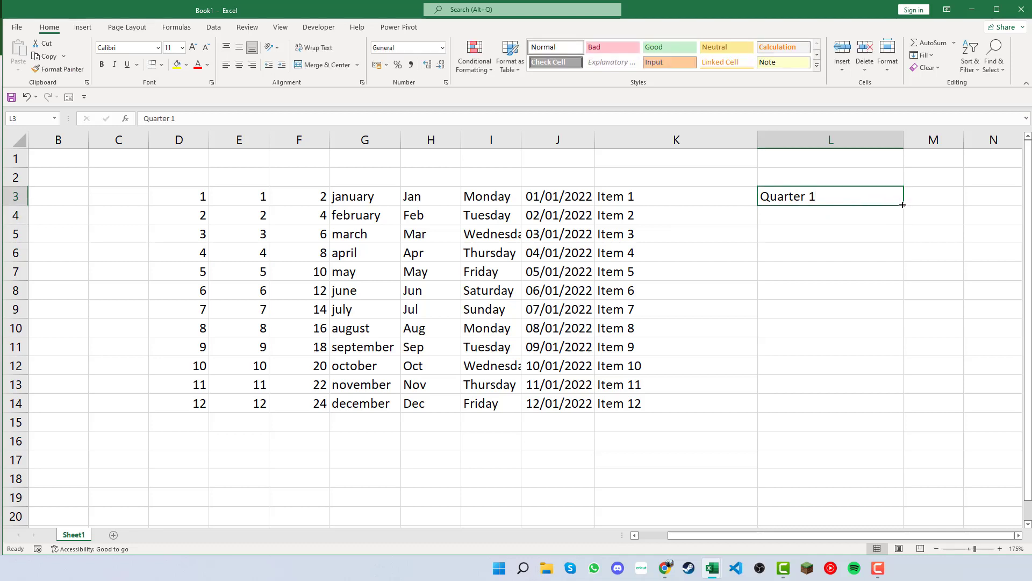
left_click_drag(903, 204, 915, 422)
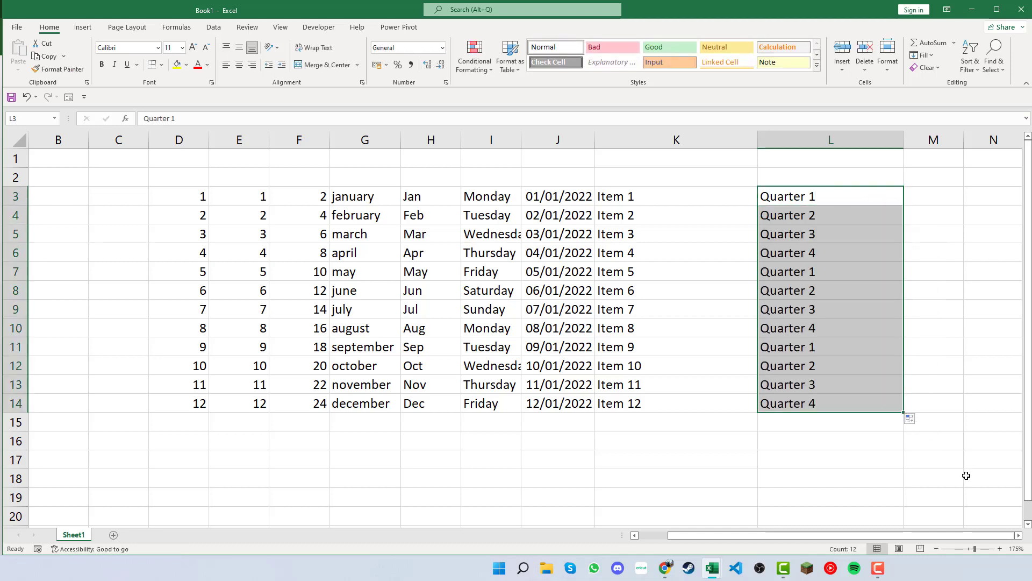
left_click(917, 447)
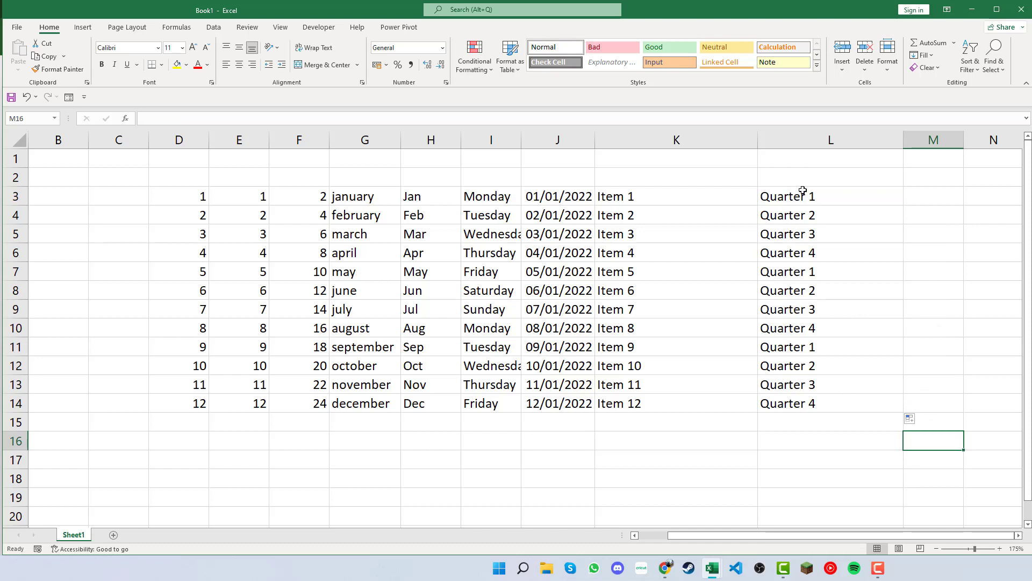